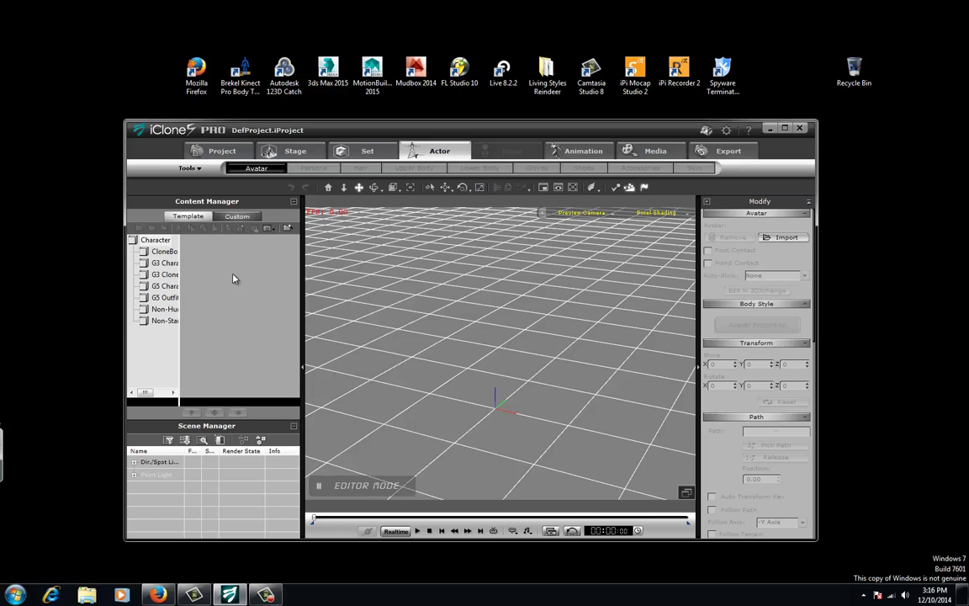
Add the Chuck avatar from the G5 character templates to the scene
left_click(163, 276)
left_click(165, 286)
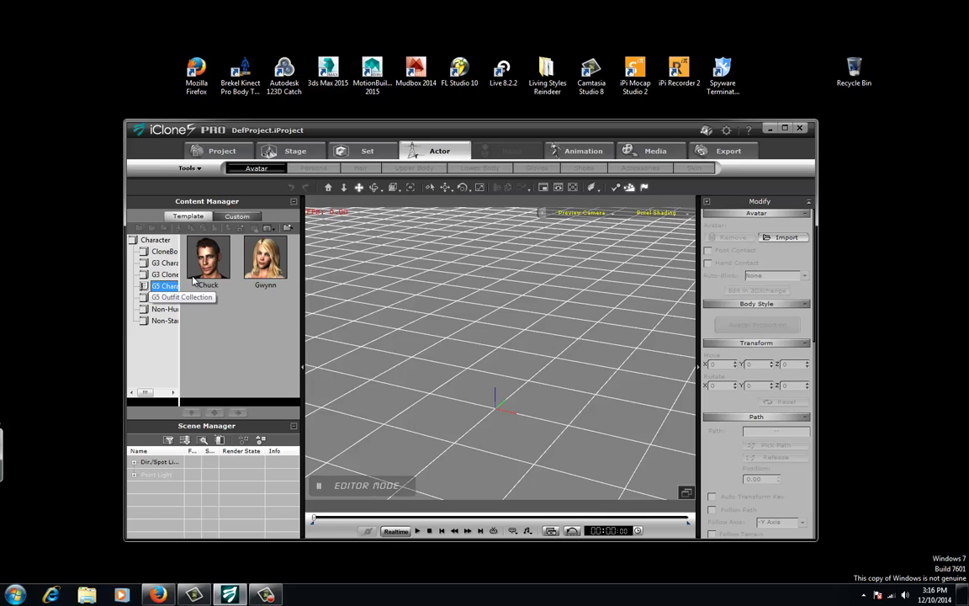
double_click(208, 259)
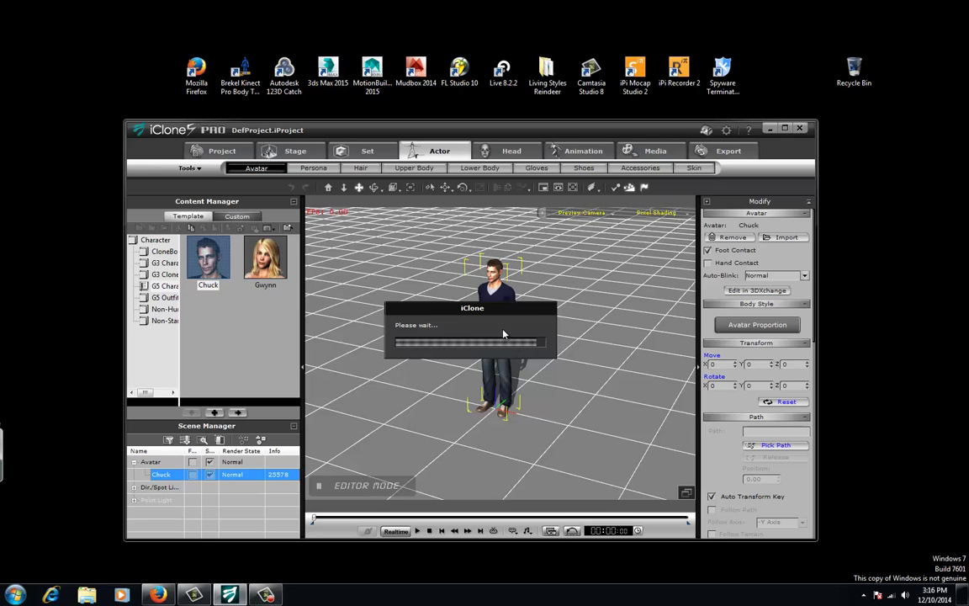
Open the Device Mocap console for the avatar and launch the Mocap Device Plug-in from the desktop
left_click(583, 151)
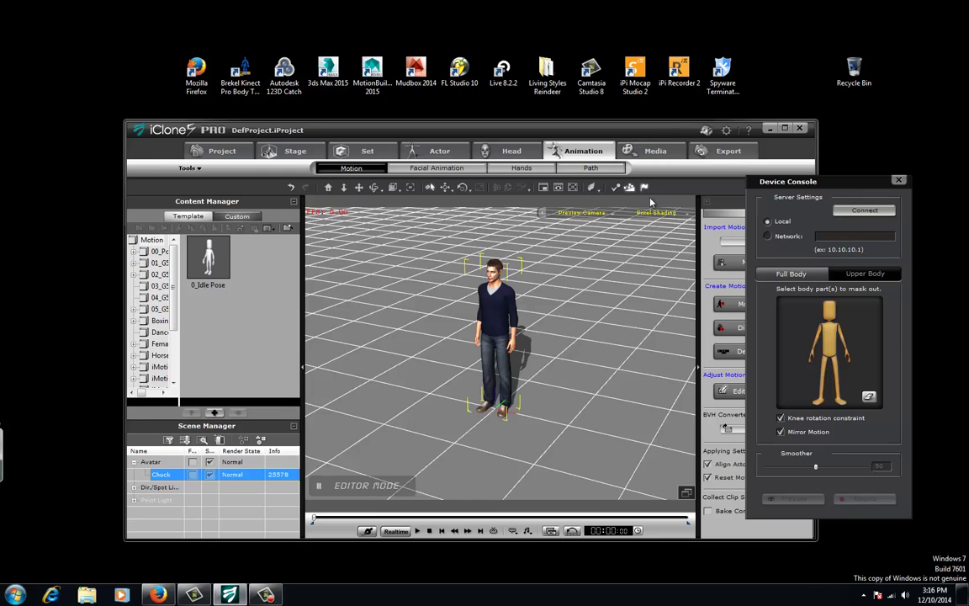
left_click_drag(654, 165, 680, 372)
double_click(552, 235)
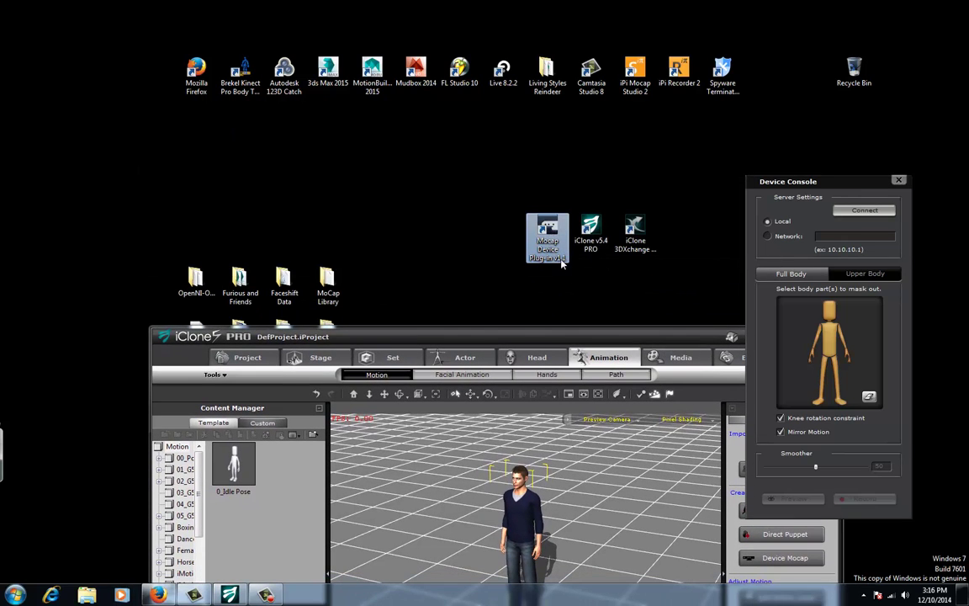
left_click_drag(531, 222, 550, 228)
double_click(548, 234)
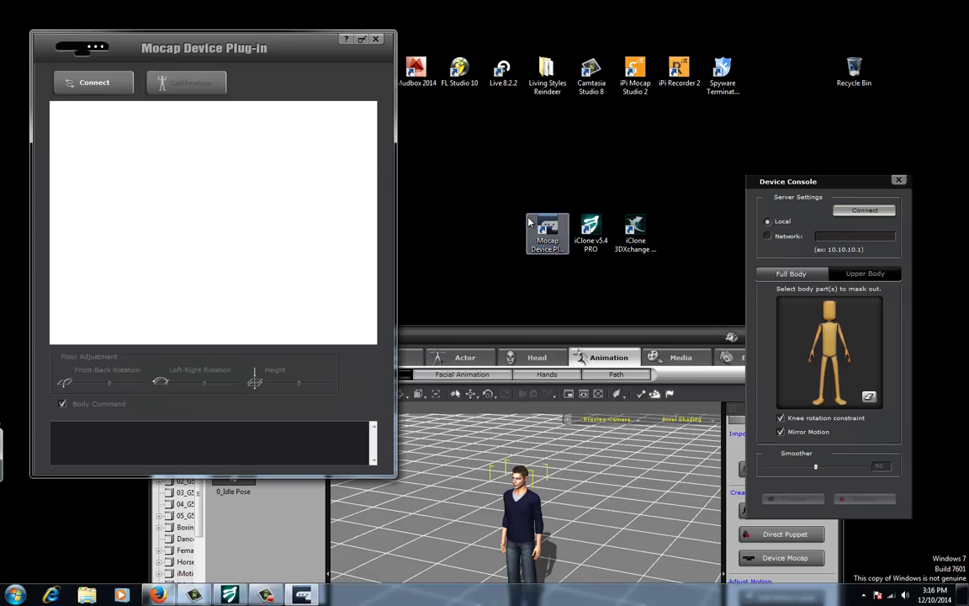
left_click_drag(244, 48, 246, 80)
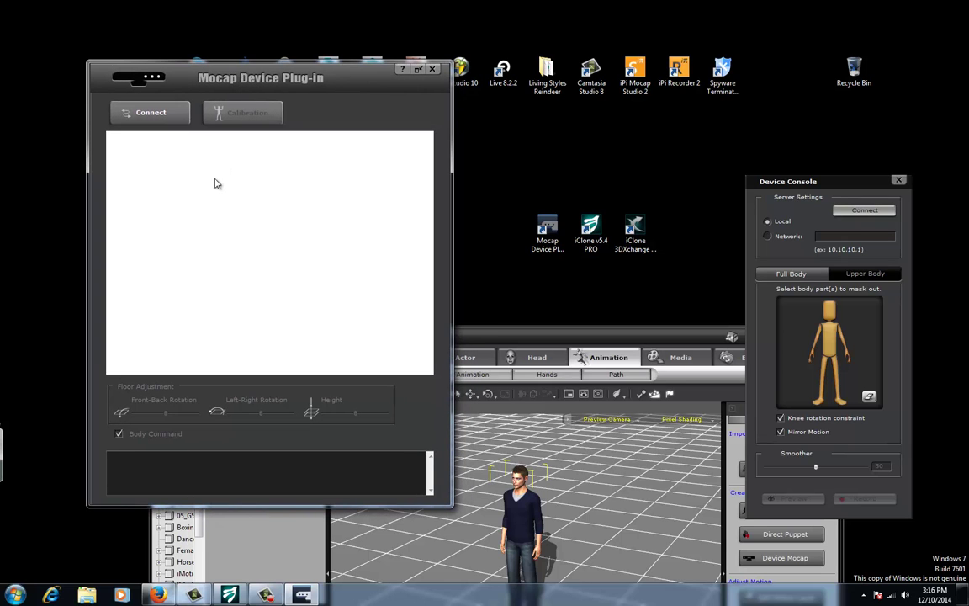
Connect the Mocap Device Plug-in to the motion capture device and leave Body Command enabled
left_click(164, 120)
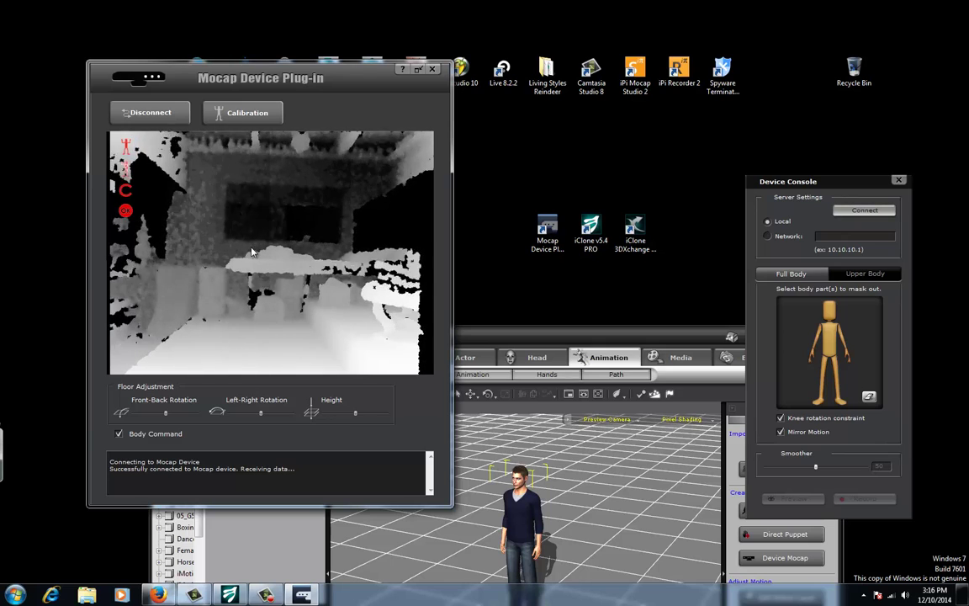
left_click(119, 434)
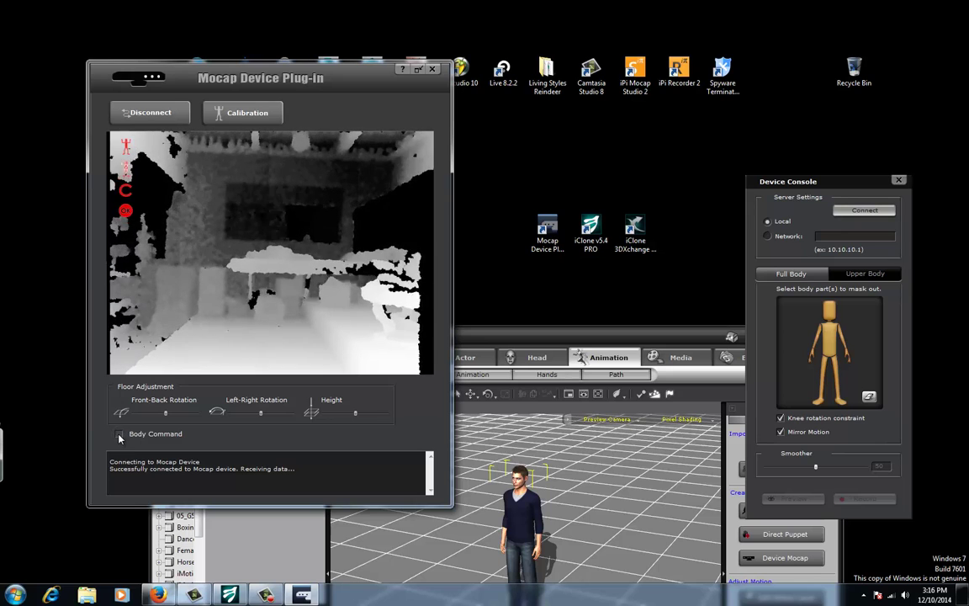
left_click(120, 434)
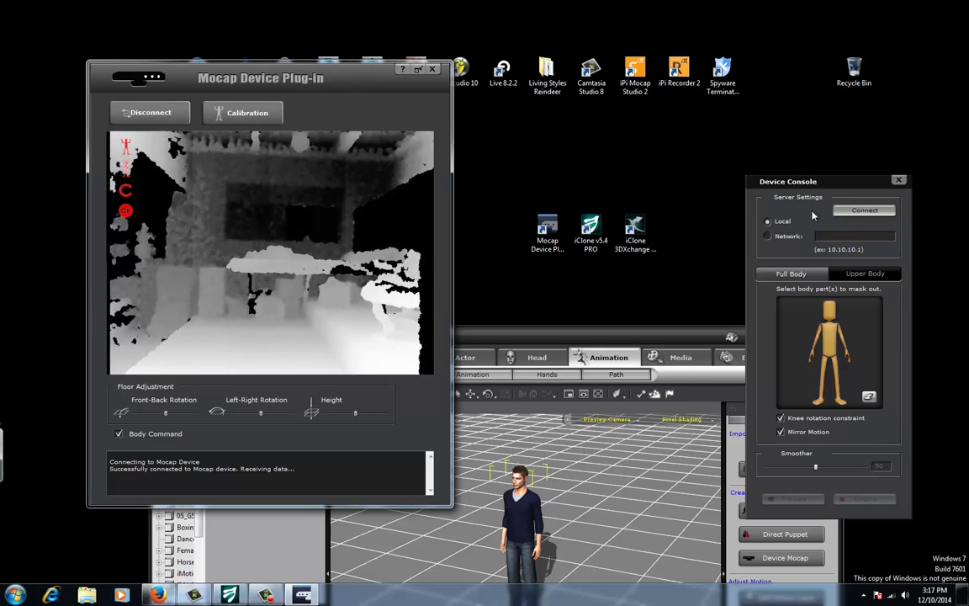
Connect the Device Console to the local server and arrange the iClone and plug-in windows side by side
left_click_drag(793, 186, 796, 161)
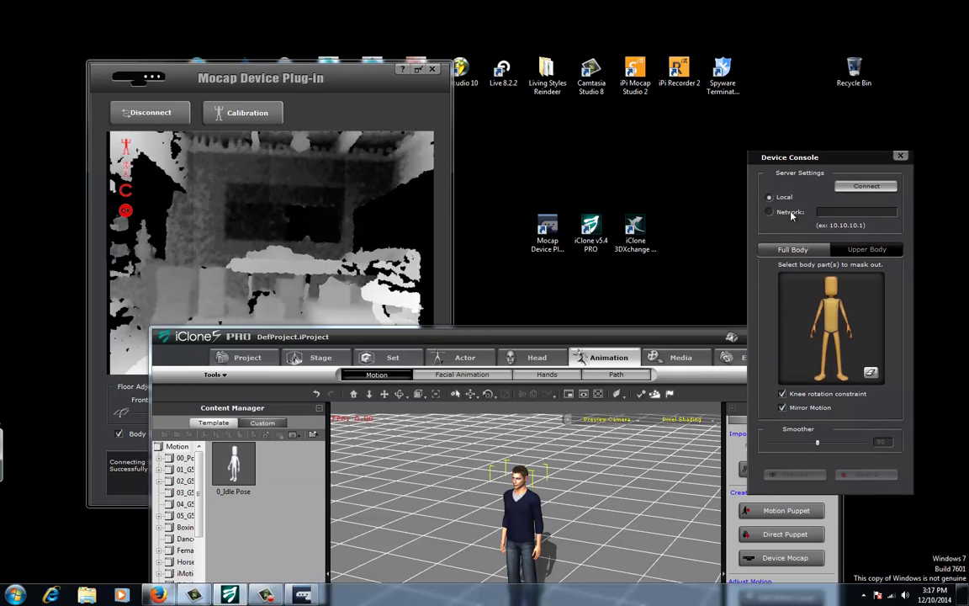
left_click(867, 188)
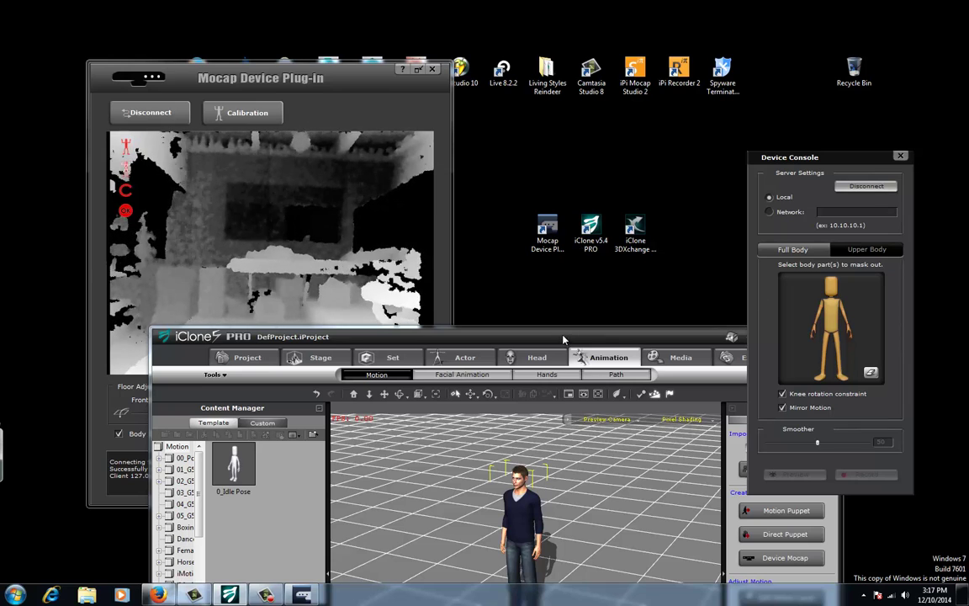
left_click_drag(564, 340, 662, 132)
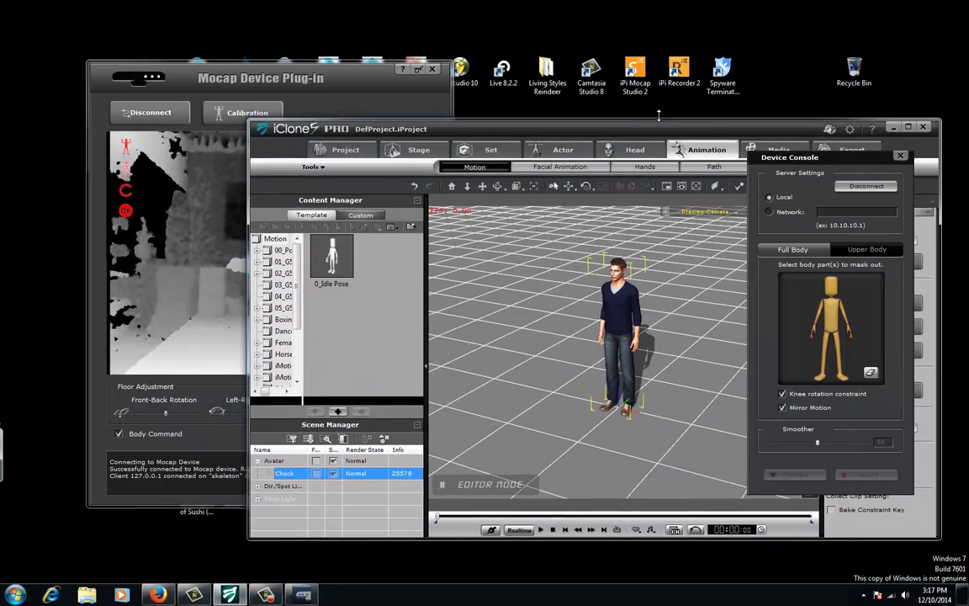
left_click_drag(397, 78, 331, 83)
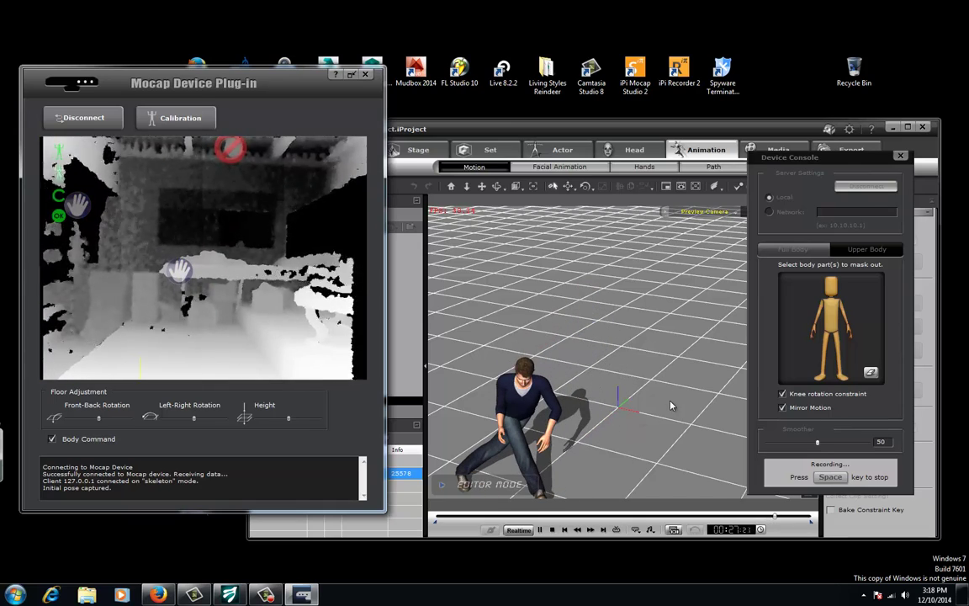
Stop the motion recording, maximize iClone and scrub the captured motion back to 00:20:12
key("space")
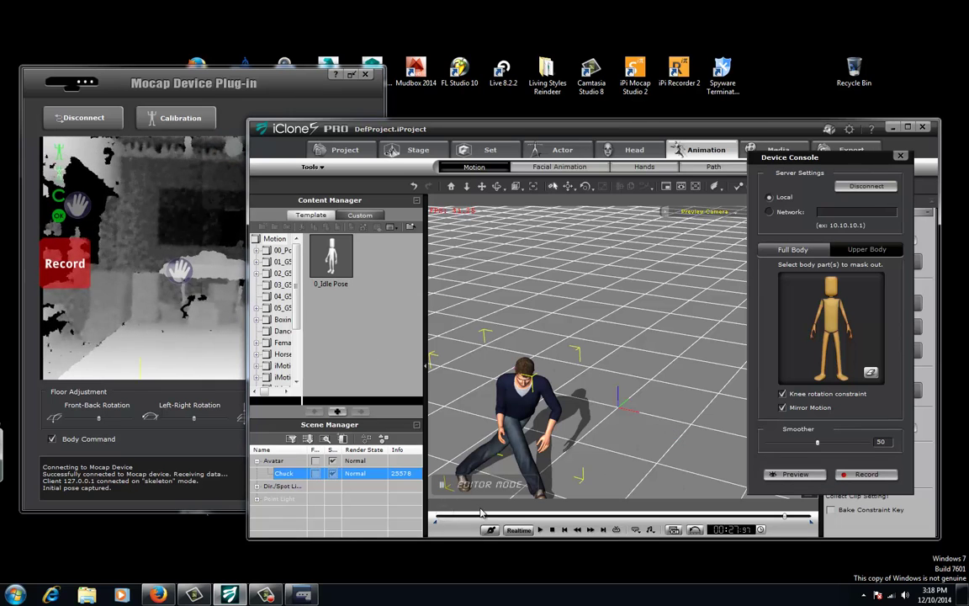
double_click(682, 126)
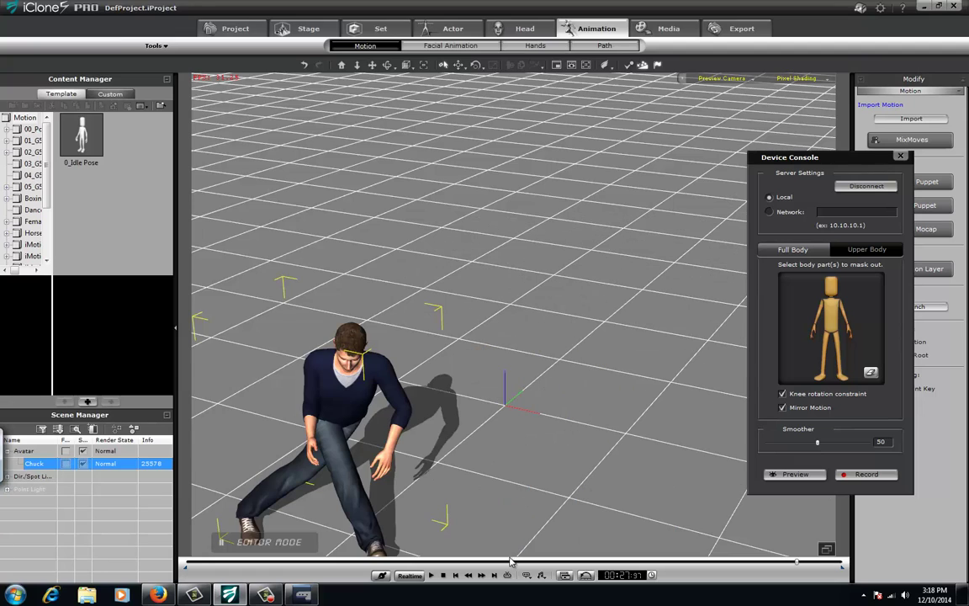
left_click_drag(779, 566, 624, 562)
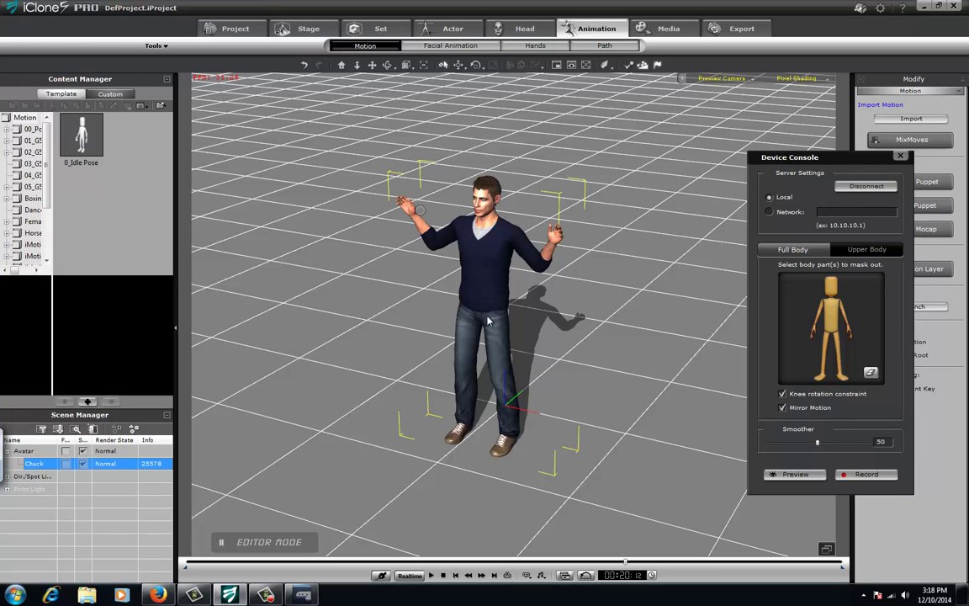
Show the Actor avatar settings, restore the iClone window size and close the Mocap Device Plug-in
left_click(454, 29)
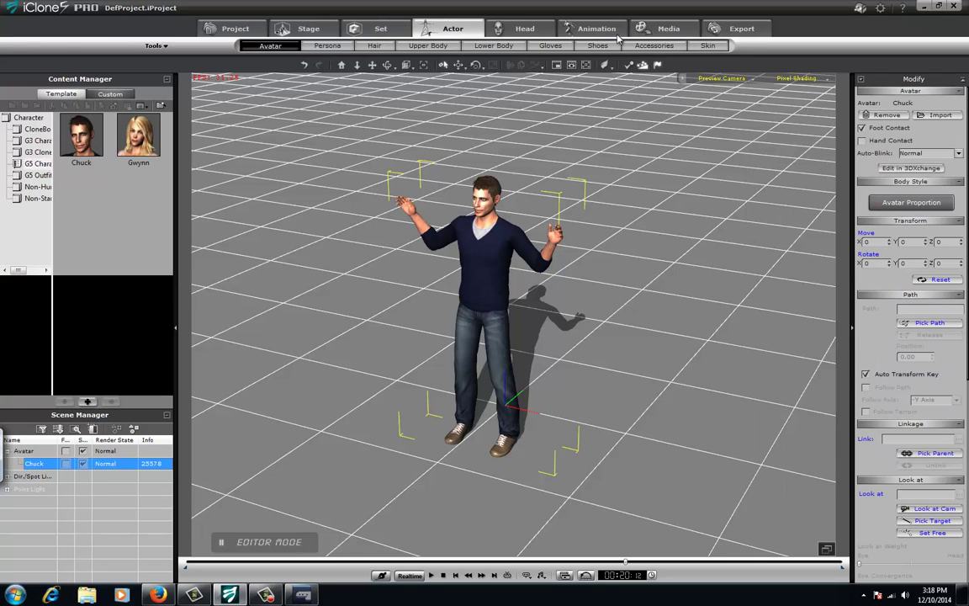
double_click(839, 8)
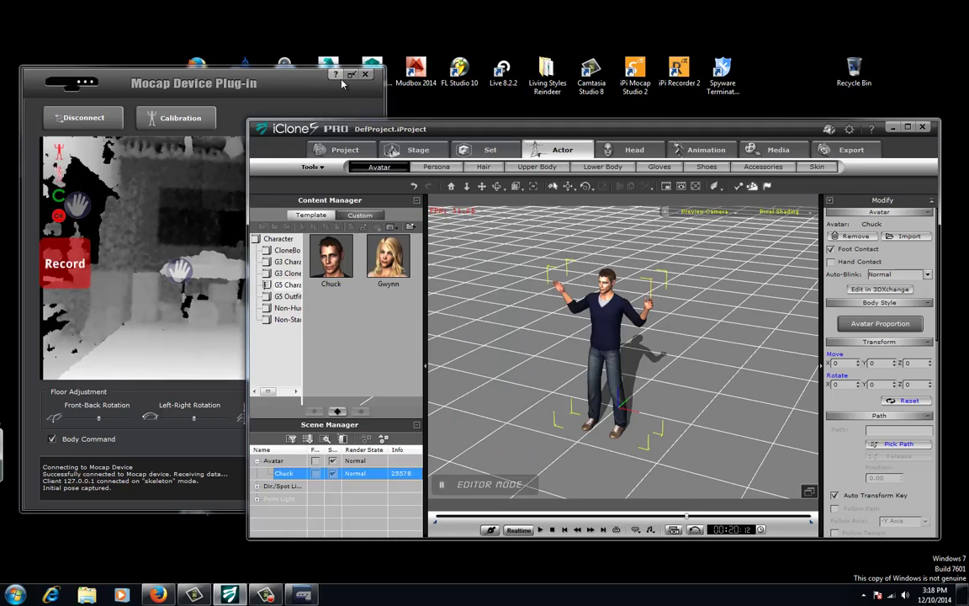
left_click(365, 74)
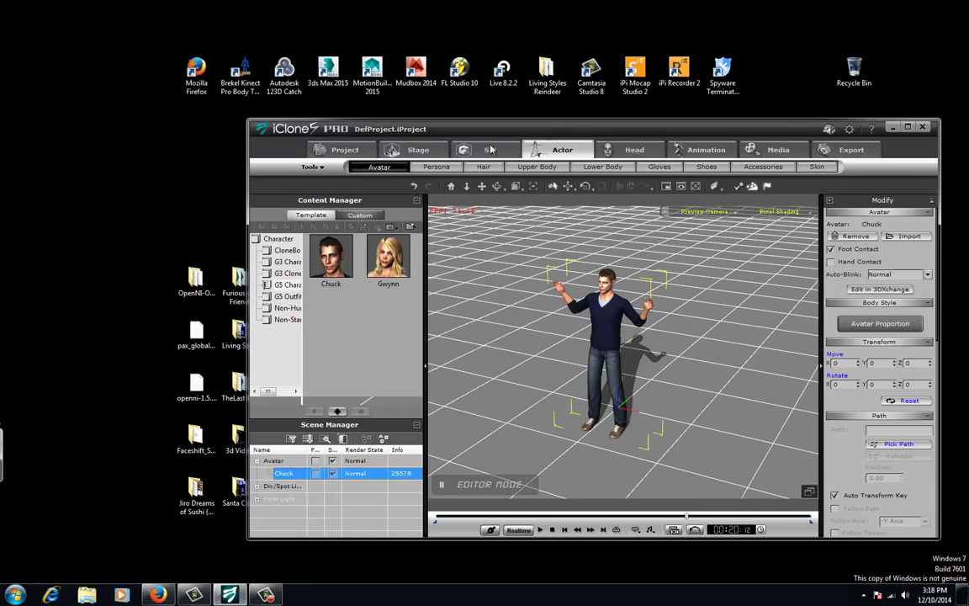
Launch iClone 3DXchange from the desktop and dismiss its welcome screen
left_click_drag(497, 130, 415, 293)
left_click(640, 236)
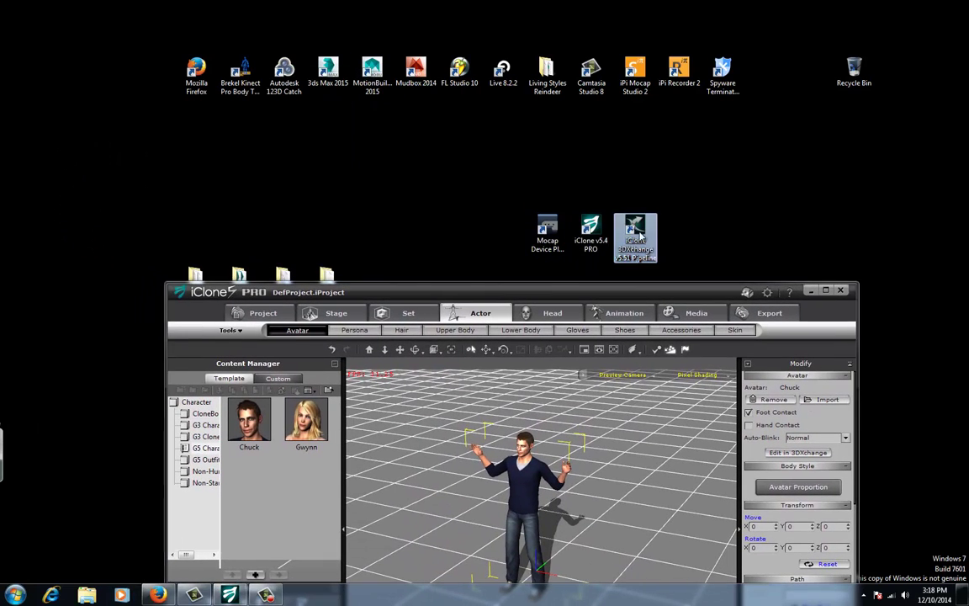
double_click(637, 235)
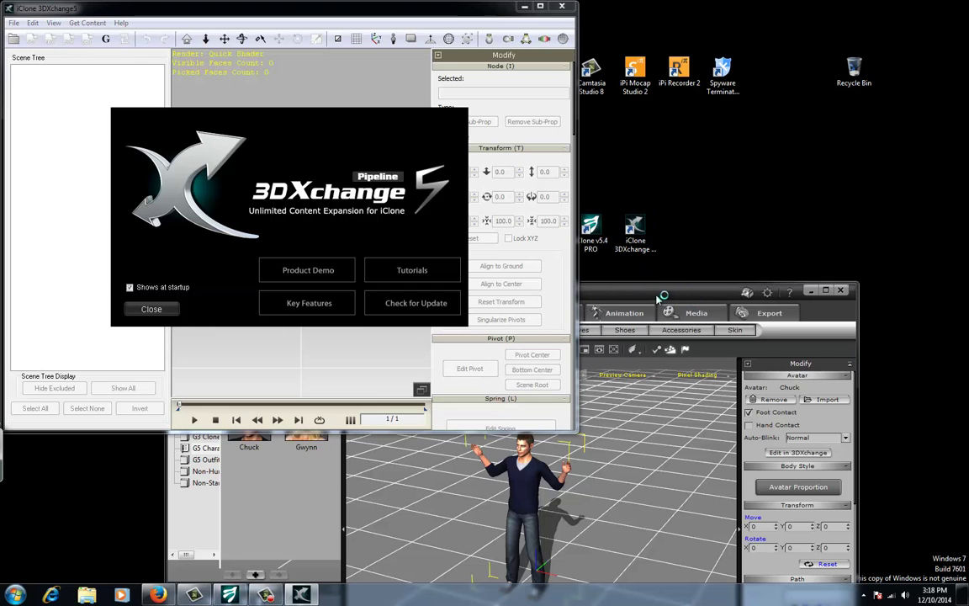
left_click_drag(659, 296, 639, 357)
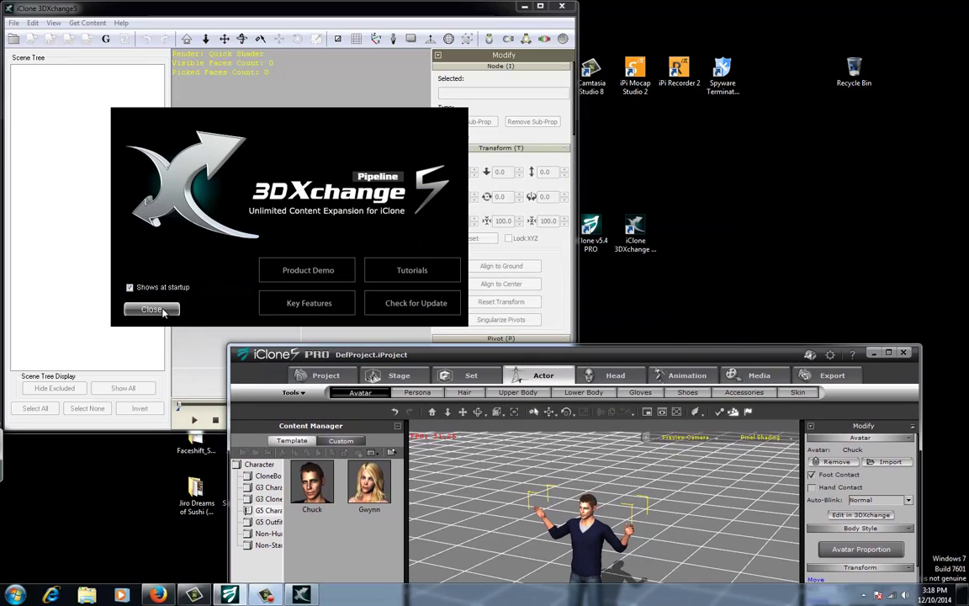
left_click(152, 309)
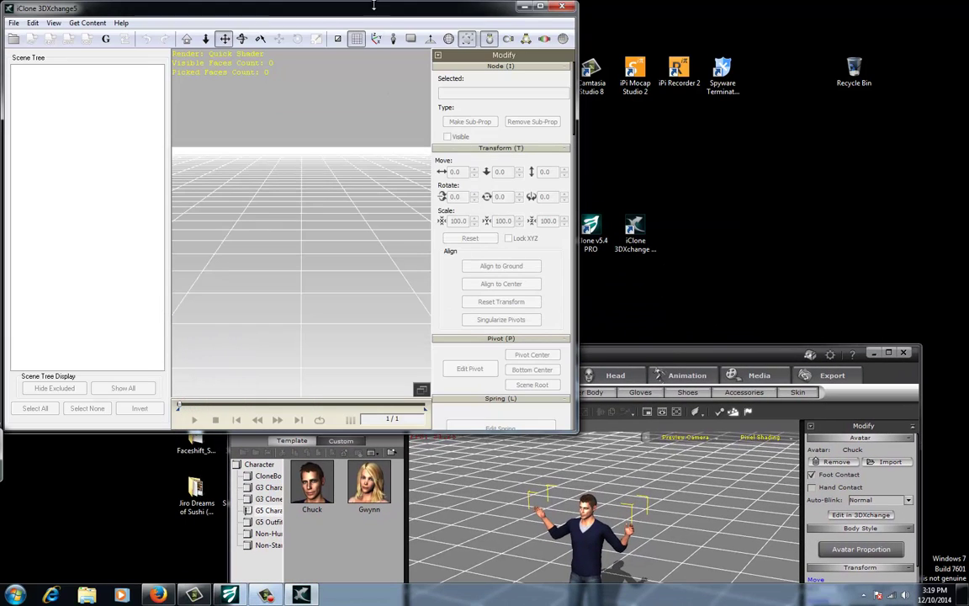
Return to iClone and add the Chuck avatar in the scene to the custom character library
left_click_drag(637, 350, 659, 163)
left_click(334, 300)
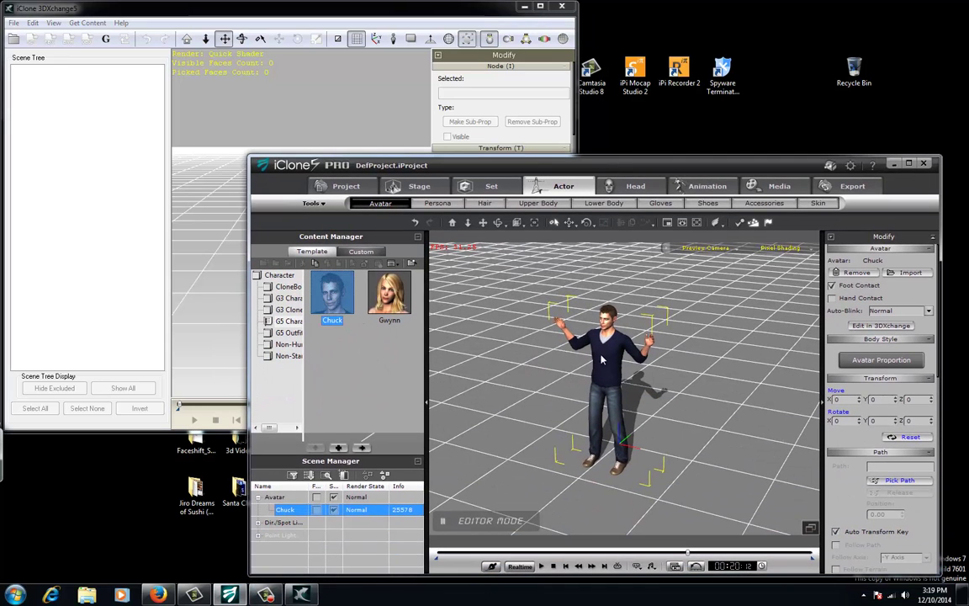
left_click(612, 391)
right_click(609, 357)
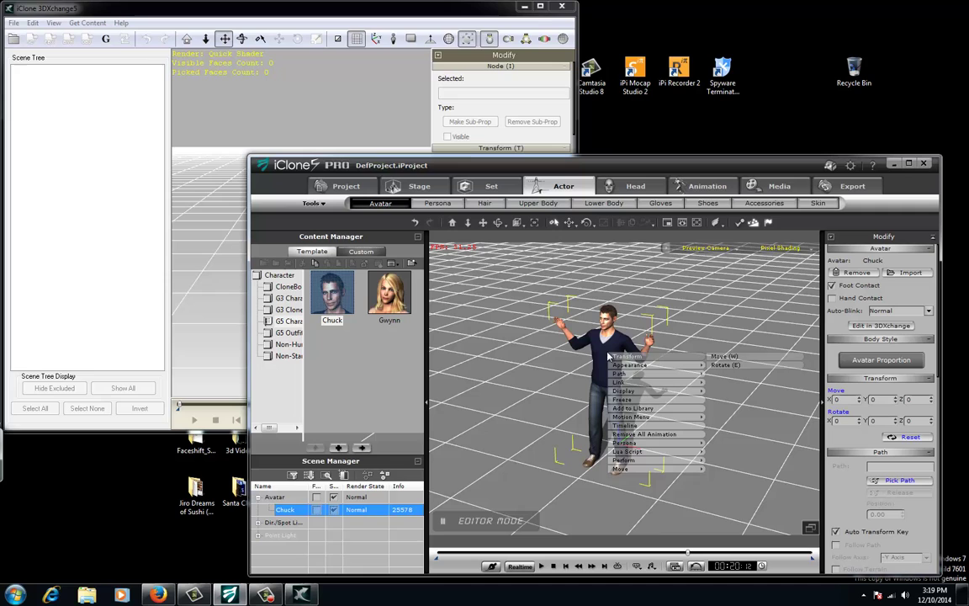
left_click(637, 409)
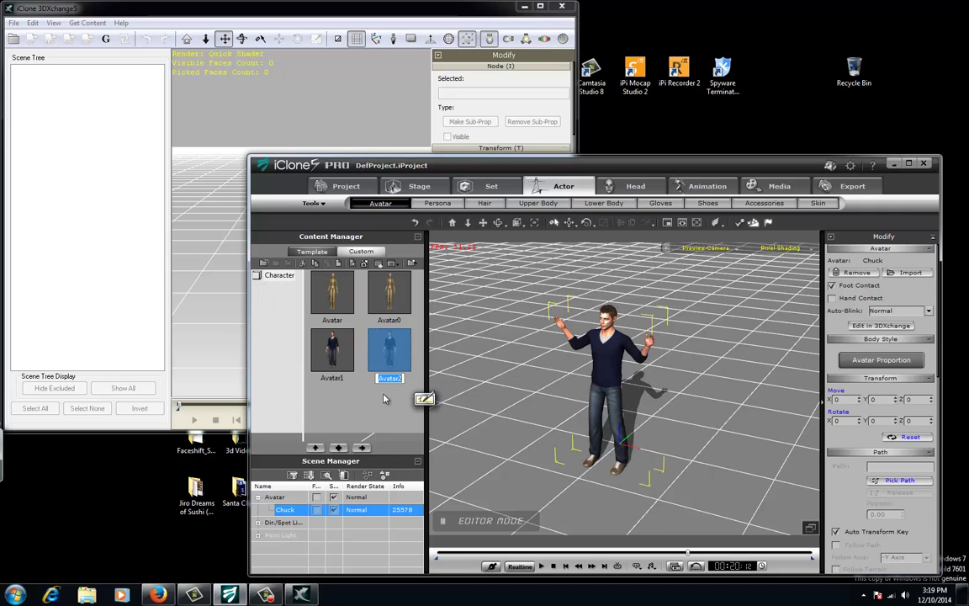
Load the newly saved Avatar2 from the custom library into 3DXchange
left_click(383, 350)
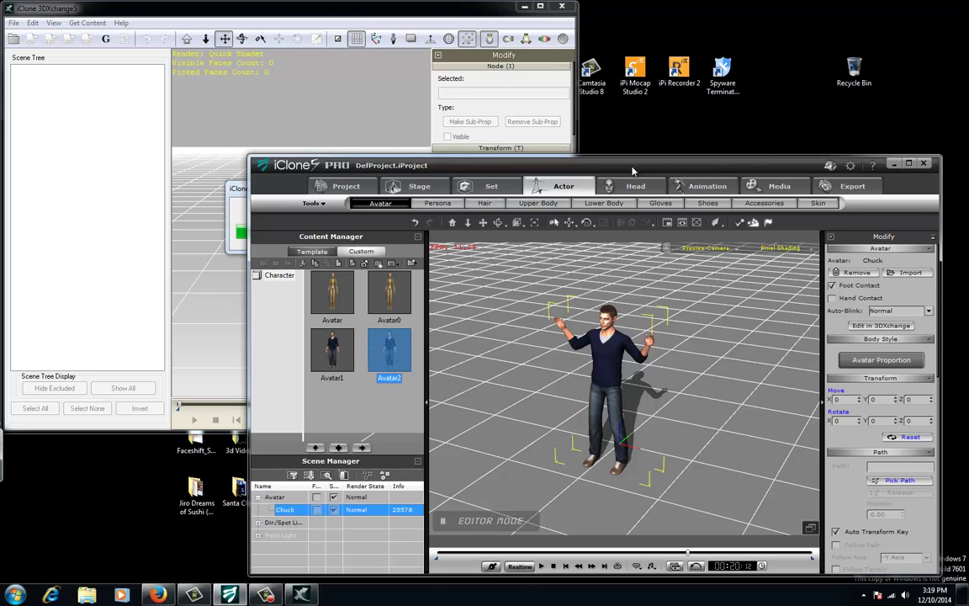
left_click_drag(633, 171, 701, 304)
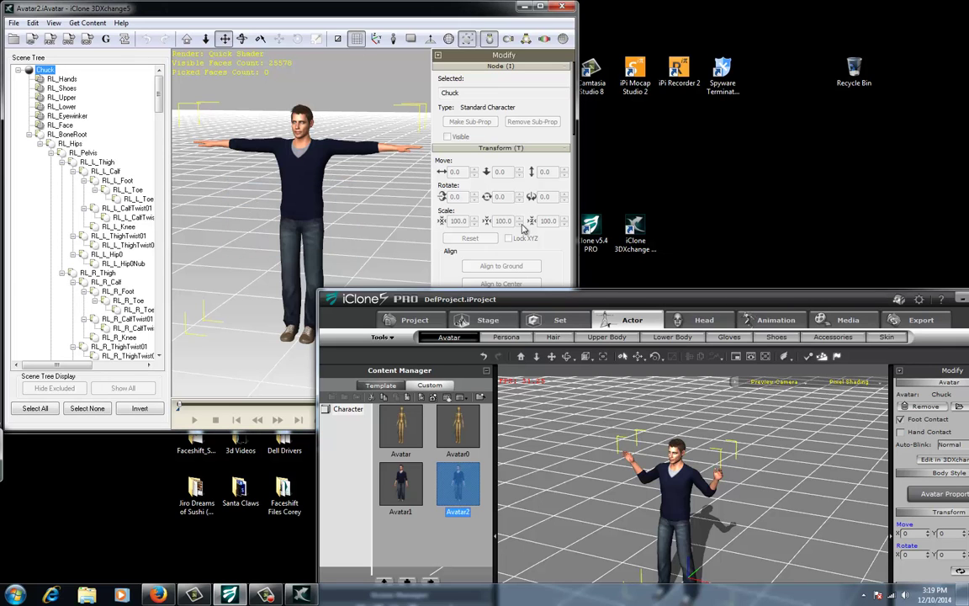
left_click_drag(523, 225, 522, 128)
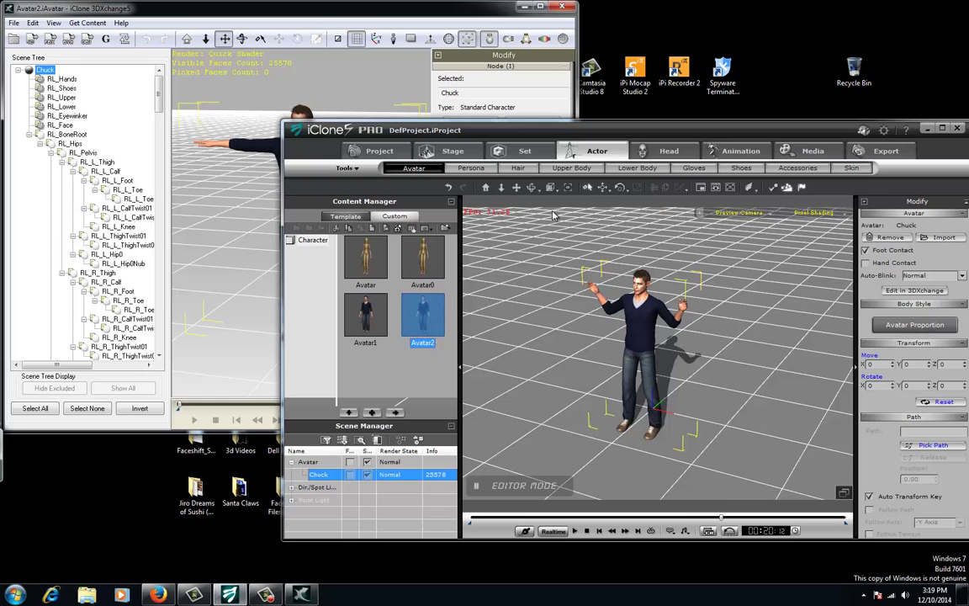
Add the captured motion to iClone's custom motion library and apply it to the character in 3DXchange
left_click(734, 151)
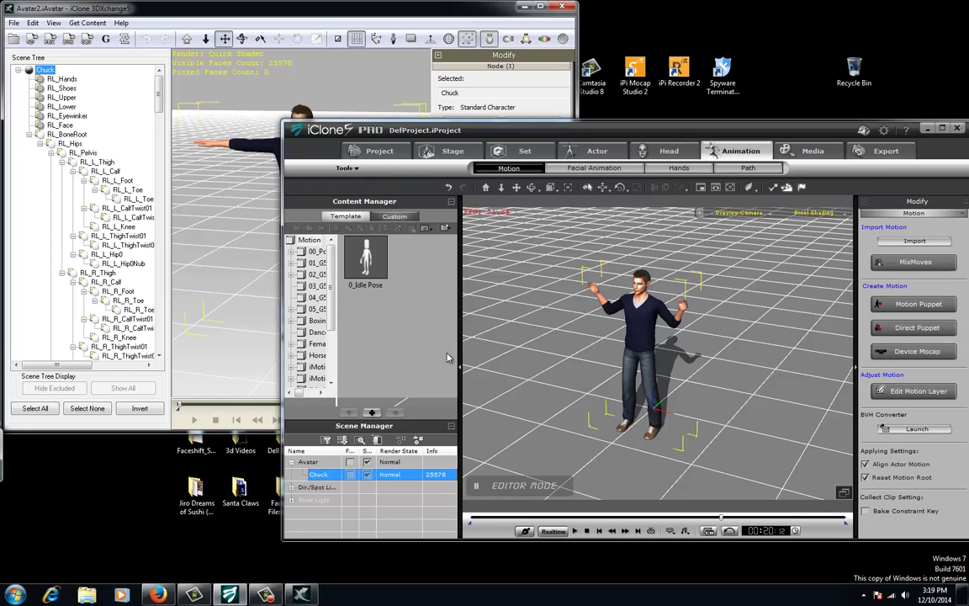
left_click(373, 413)
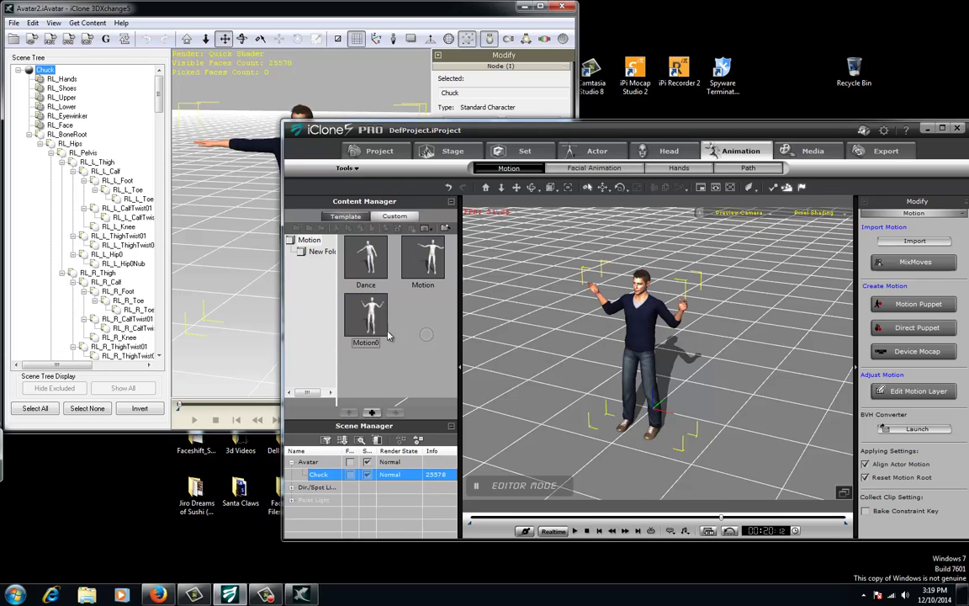
left_click_drag(383, 323, 269, 147)
left_click(925, 130)
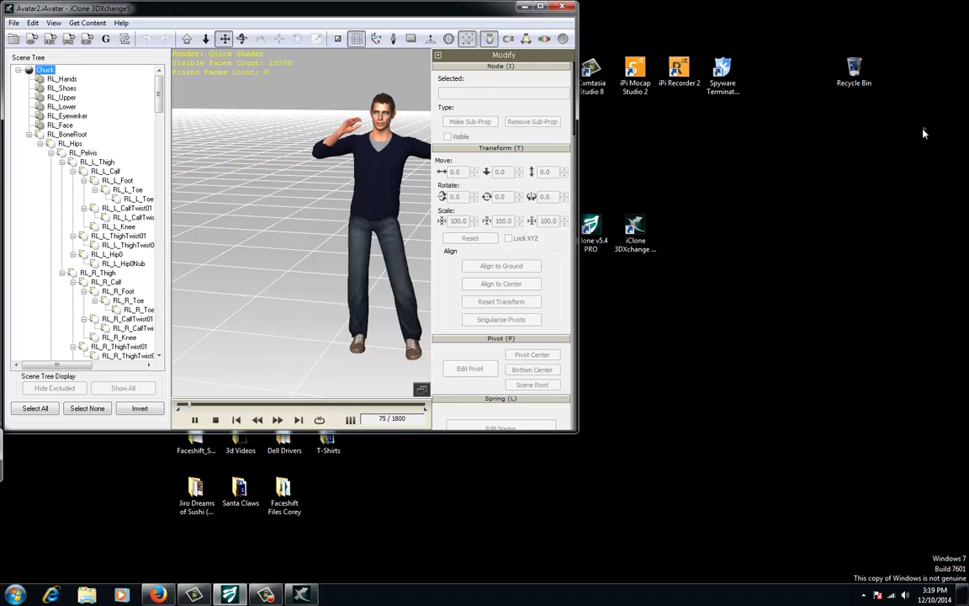
Review the applied motion in 3DXchange by scrubbing from frame 1 to around frame 1123
left_click_drag(307, 12, 493, 74)
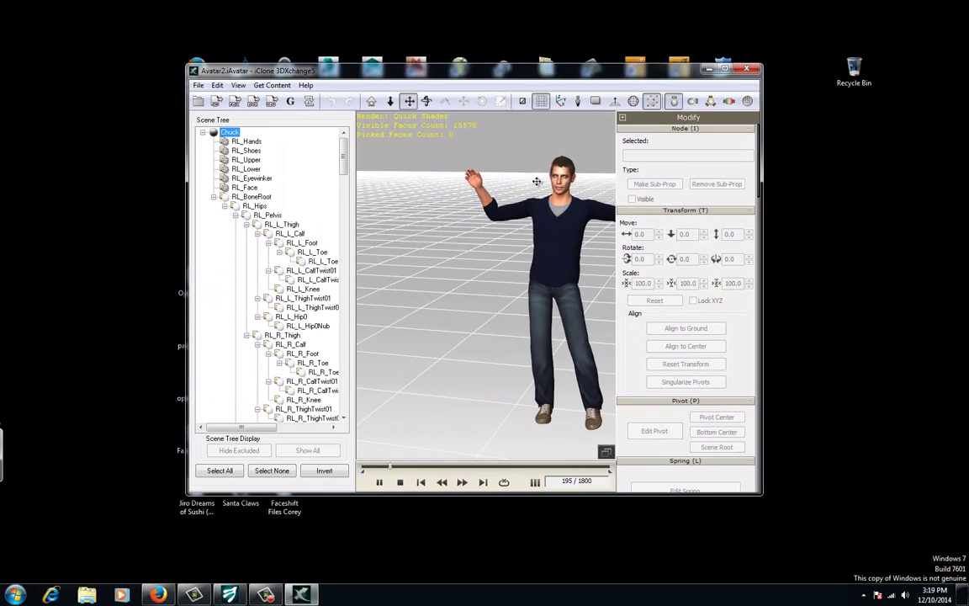
left_click_drag(398, 467, 358, 459)
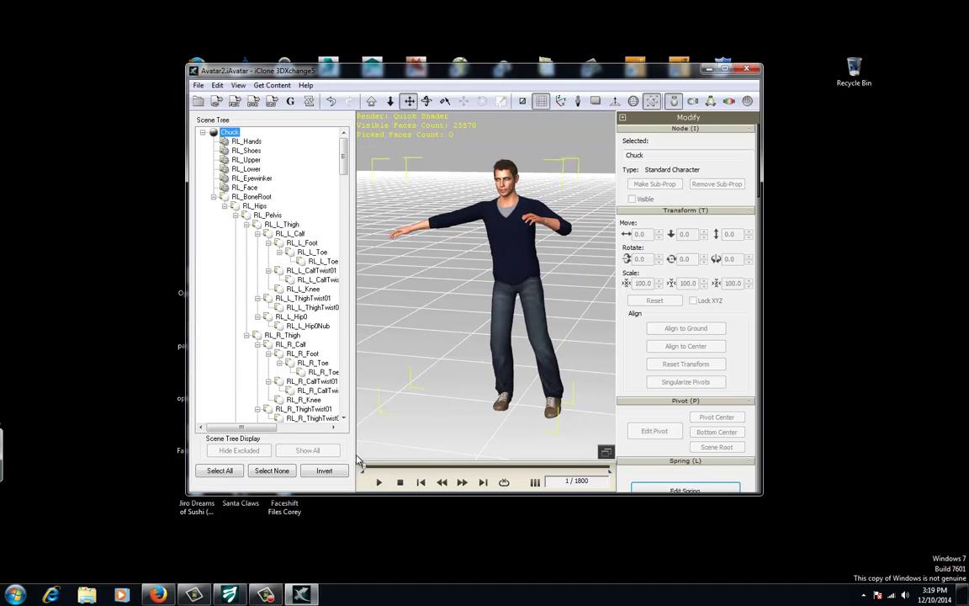
left_click_drag(490, 467, 517, 471)
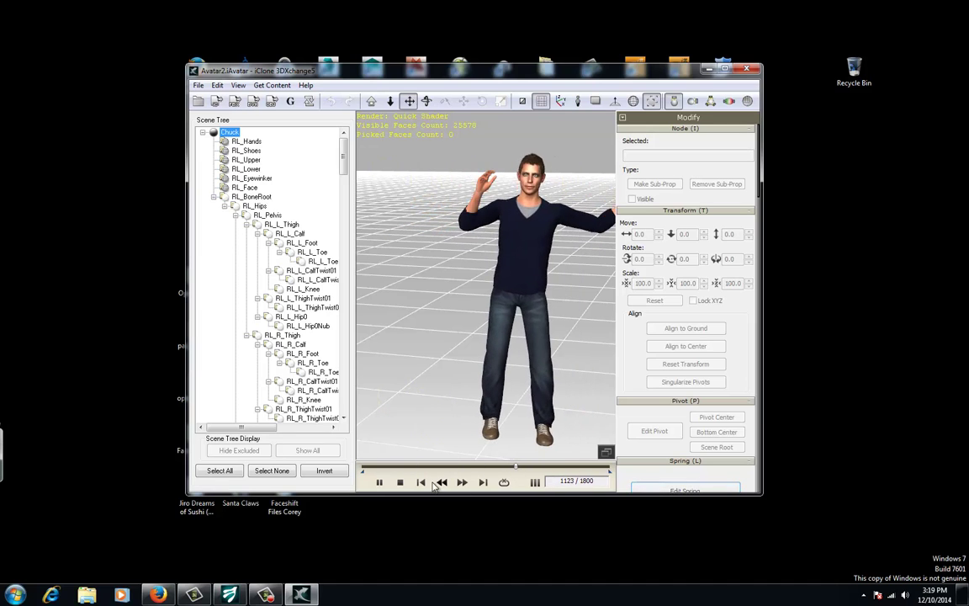
Stop the motion playback and open the FBX export settings for Avatar2 to examine the available target tool presets, keeping Custom
left_click(401, 482)
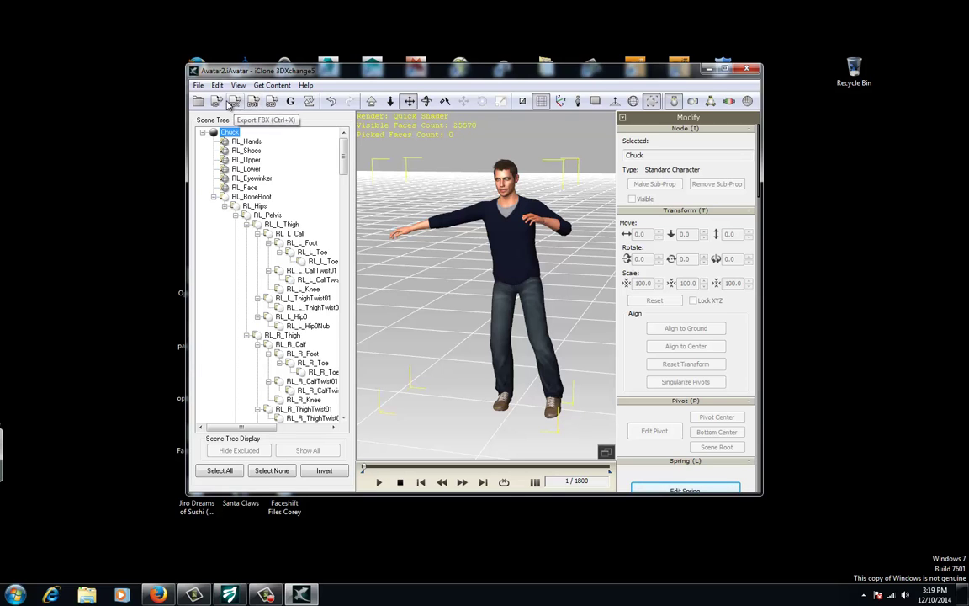
left_click(237, 102)
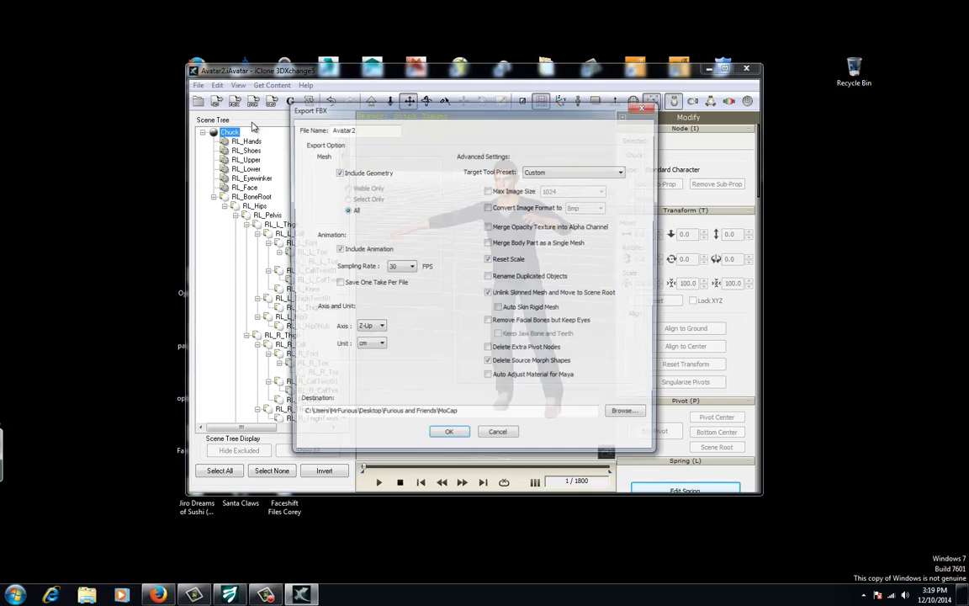
left_click(554, 172)
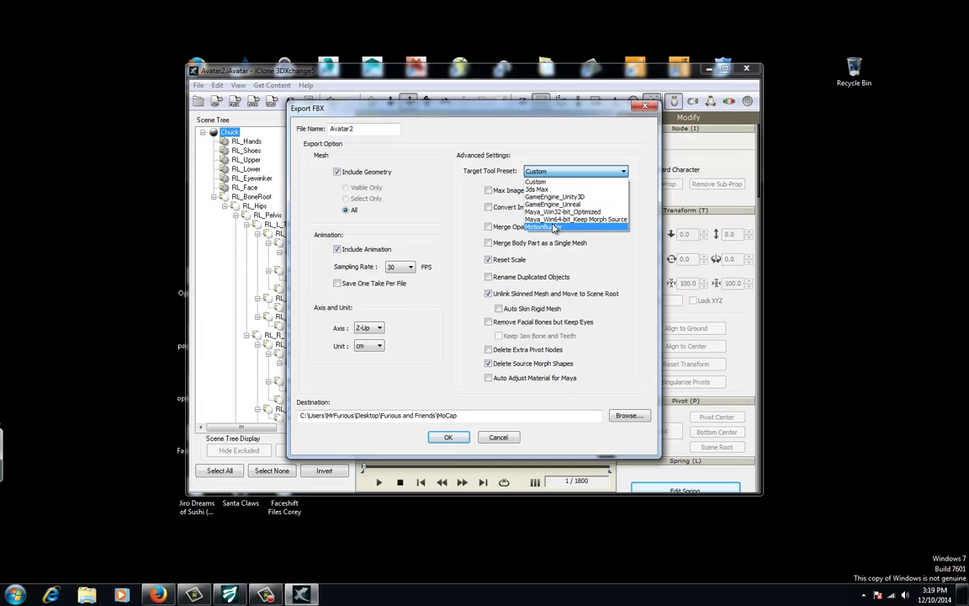
left_click(439, 192)
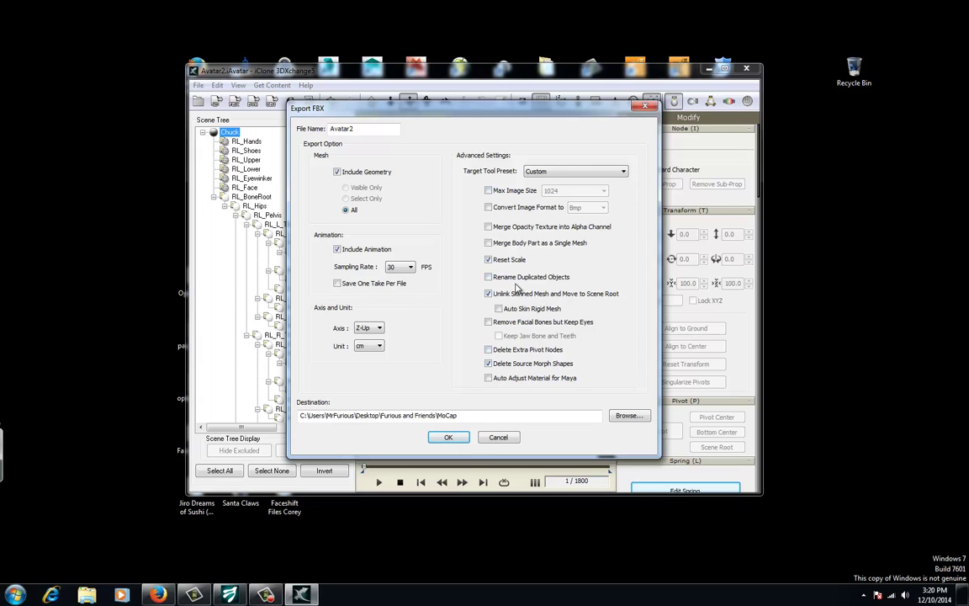
left_click_drag(468, 118, 528, 105)
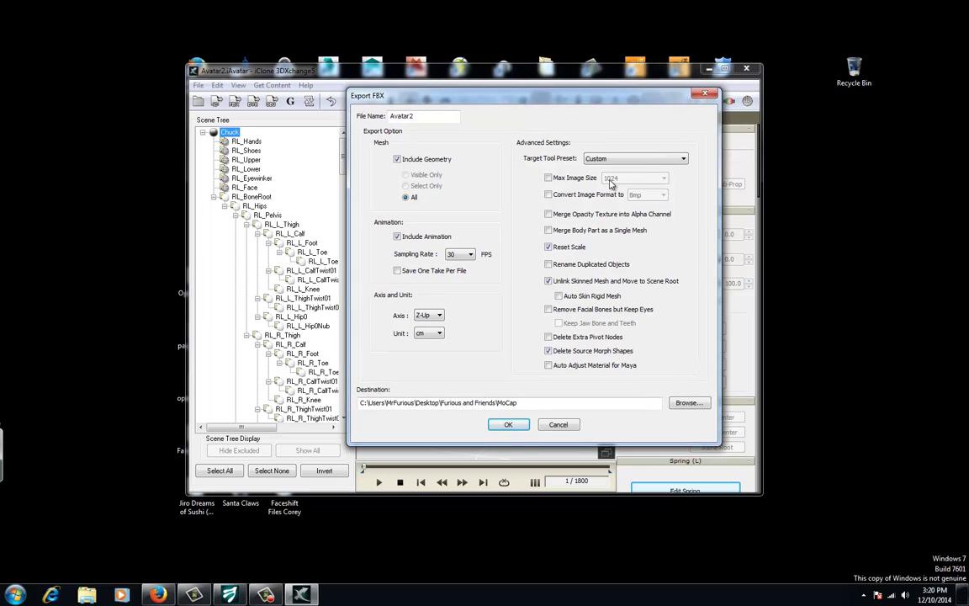
left_click(606, 158)
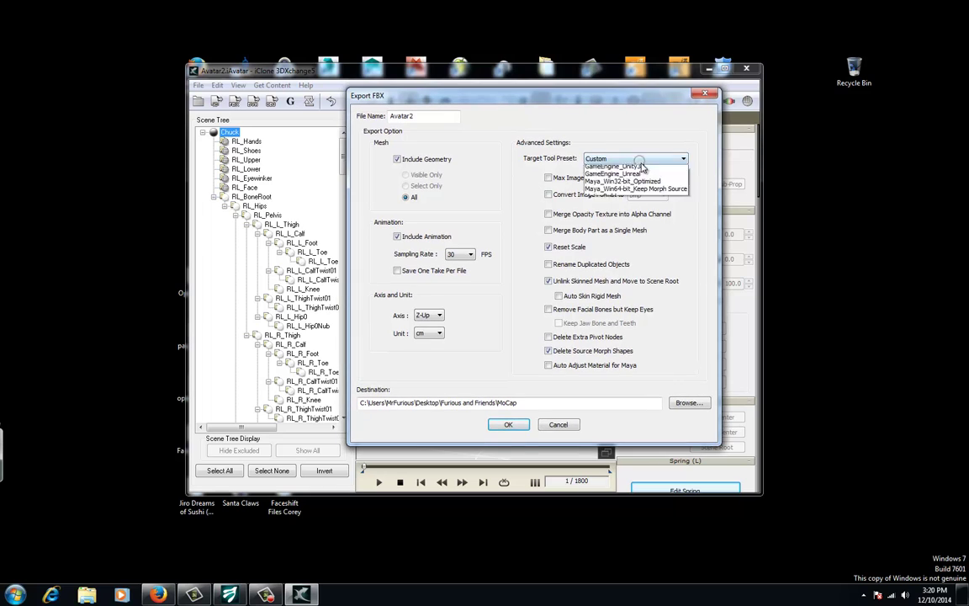
left_click(691, 327)
left_click(266, 594)
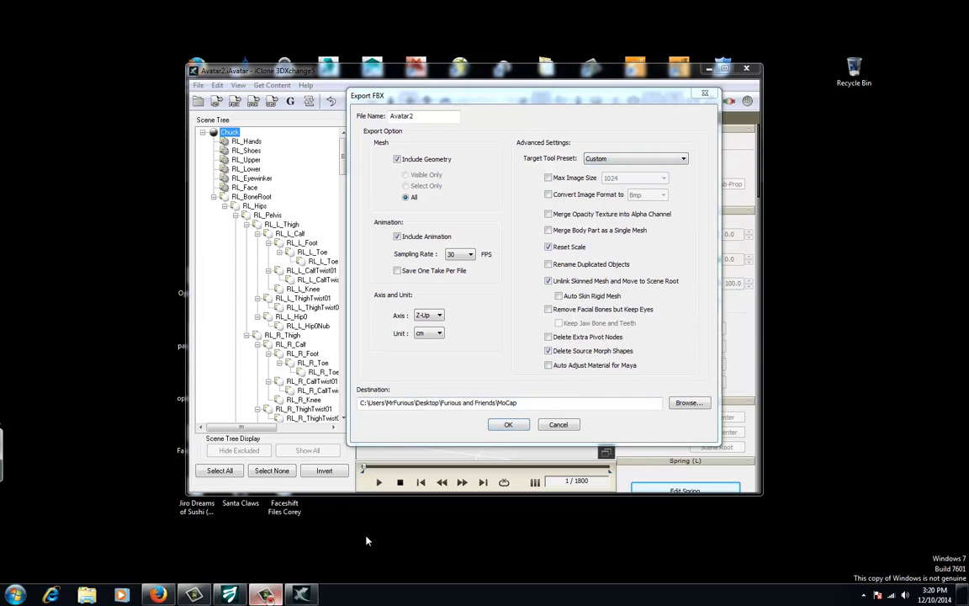